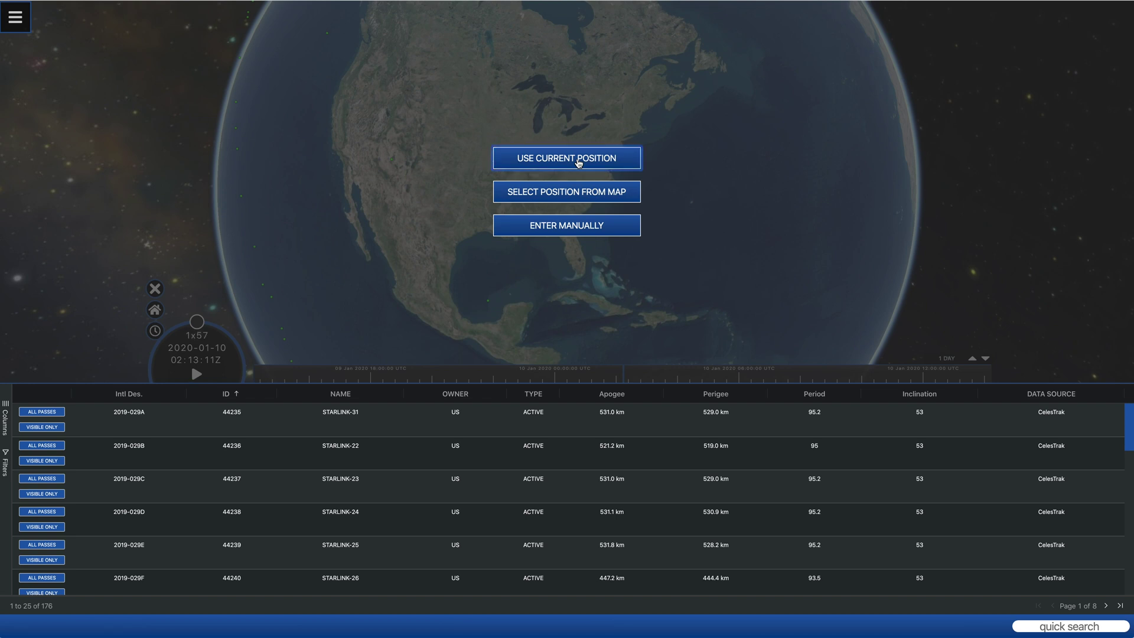
- Use the current position (-156.5° W, 20.9° N) as observer and zoom in on Maui
click(578, 162)
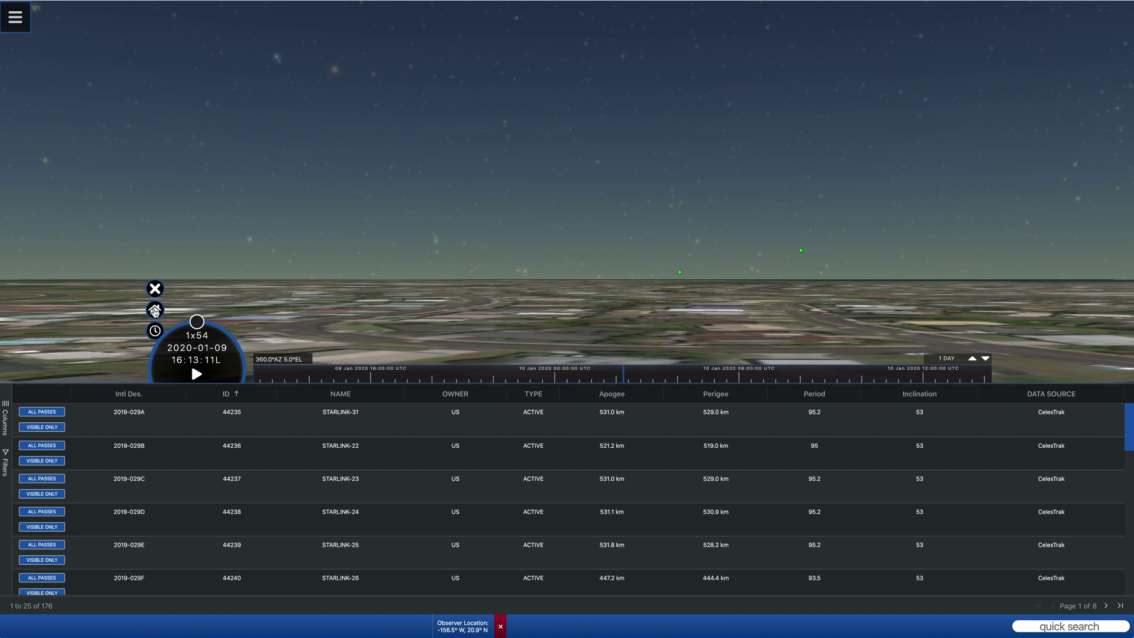
click(155, 310)
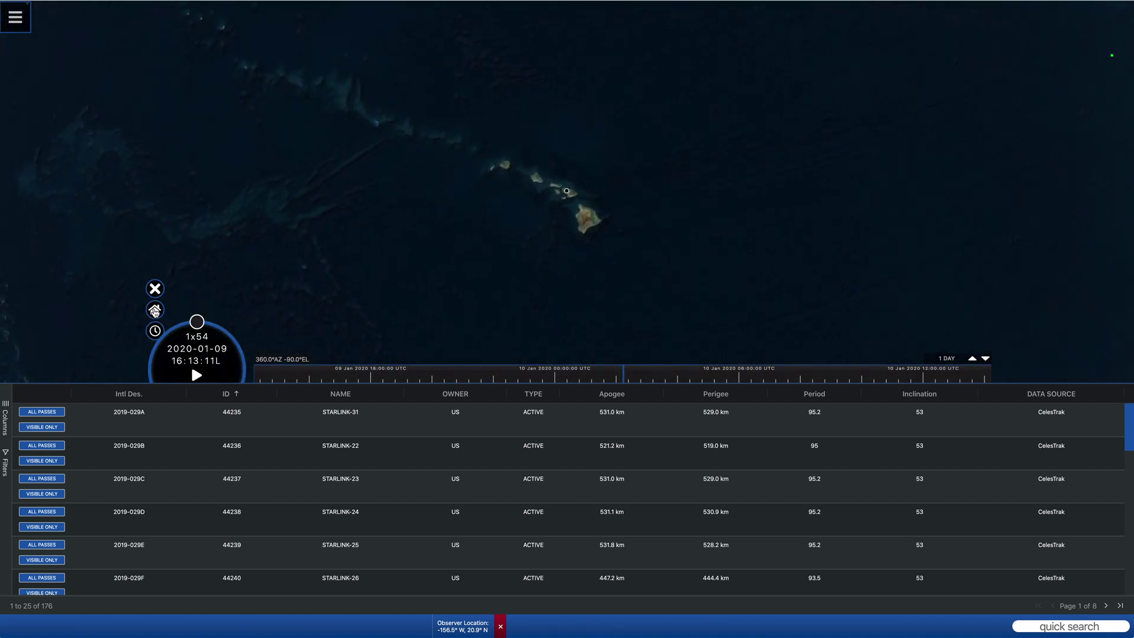
scroll(569, 193, up, 1)
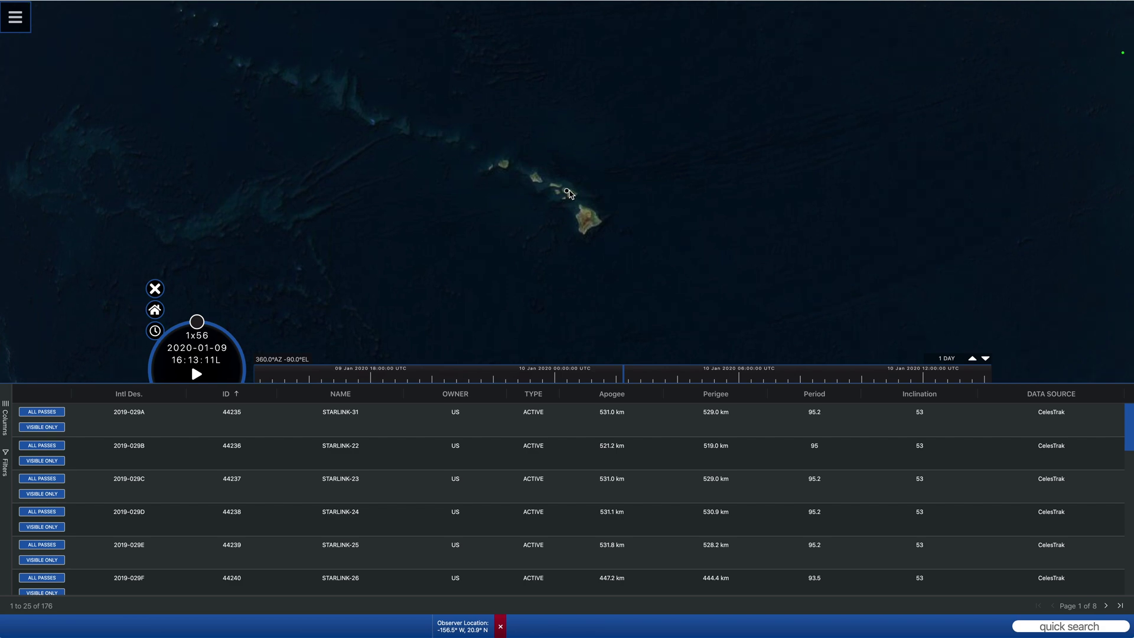
scroll(523, 201, up, 6)
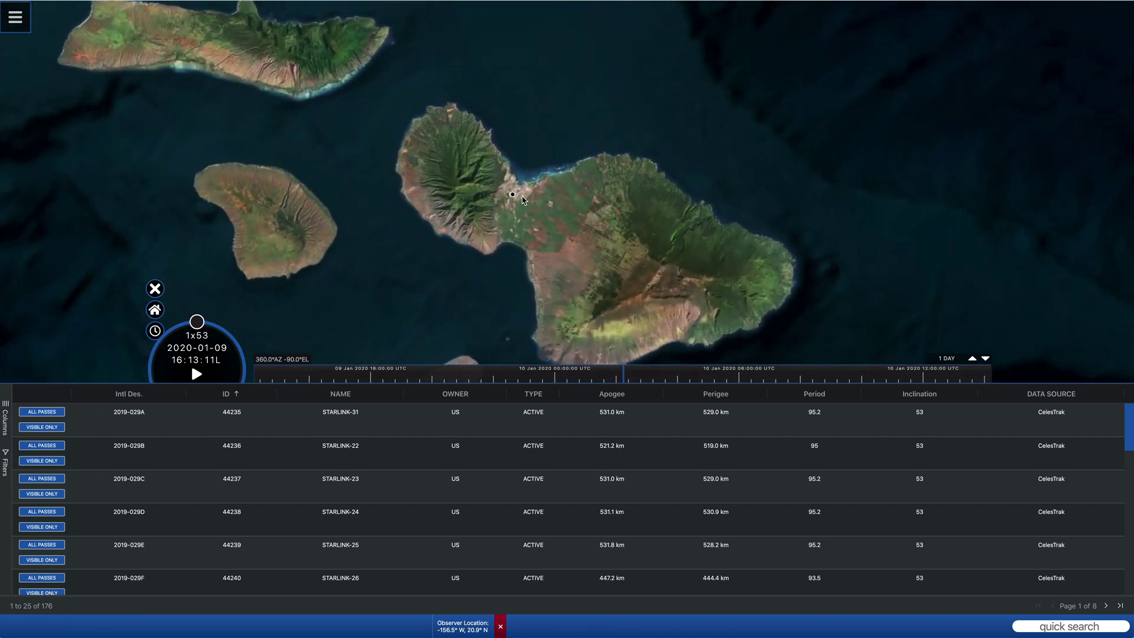
scroll(523, 201, up, 5)
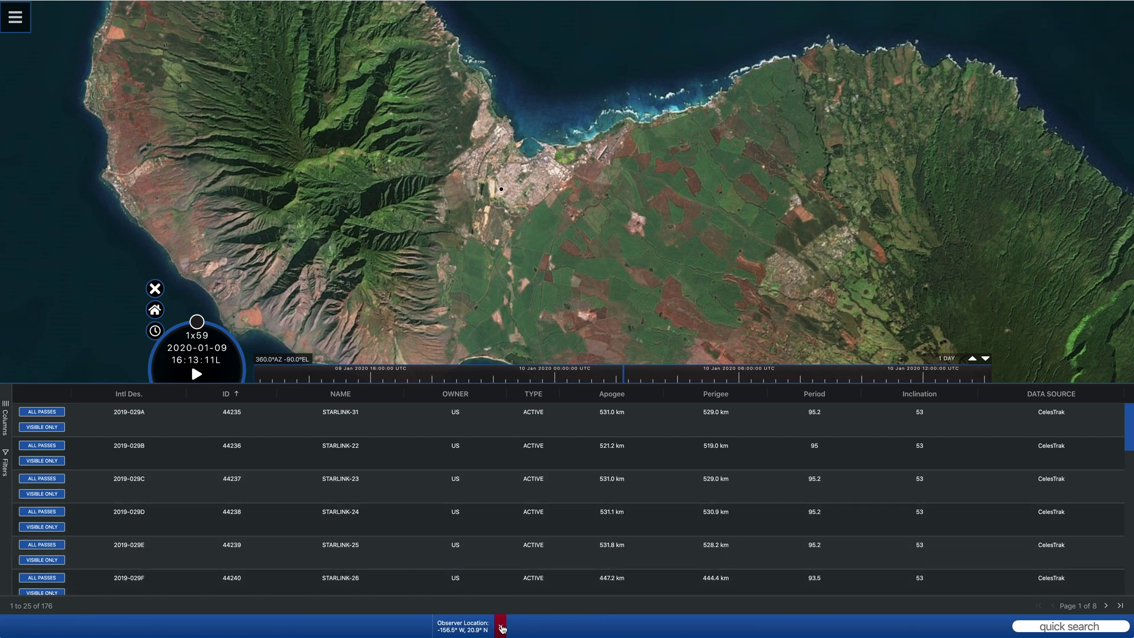
- Clear the old location and pick a map point on Oahu, -157.8° W, 21.3° N, as observer
click(502, 628)
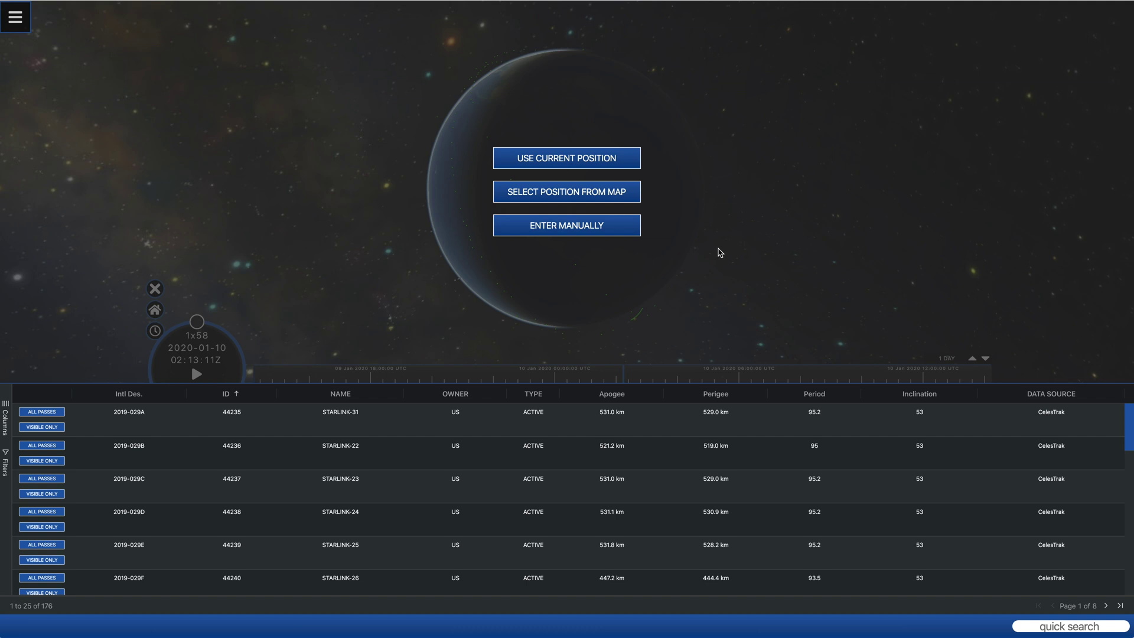
click(572, 195)
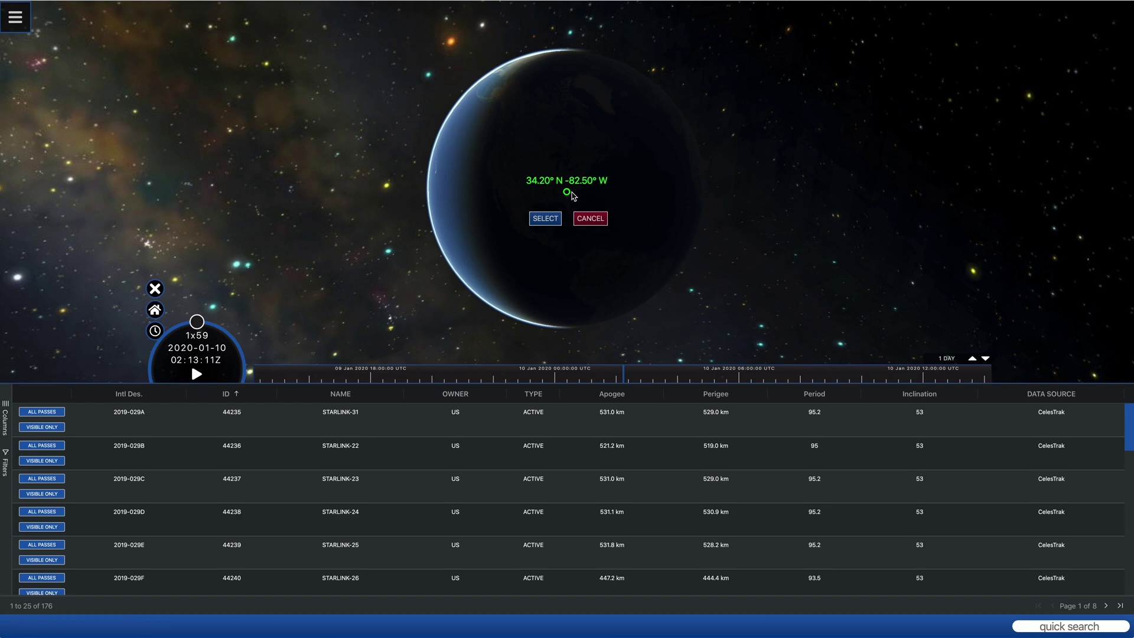
drag(494, 189, 671, 195)
drag(638, 266, 624, 244)
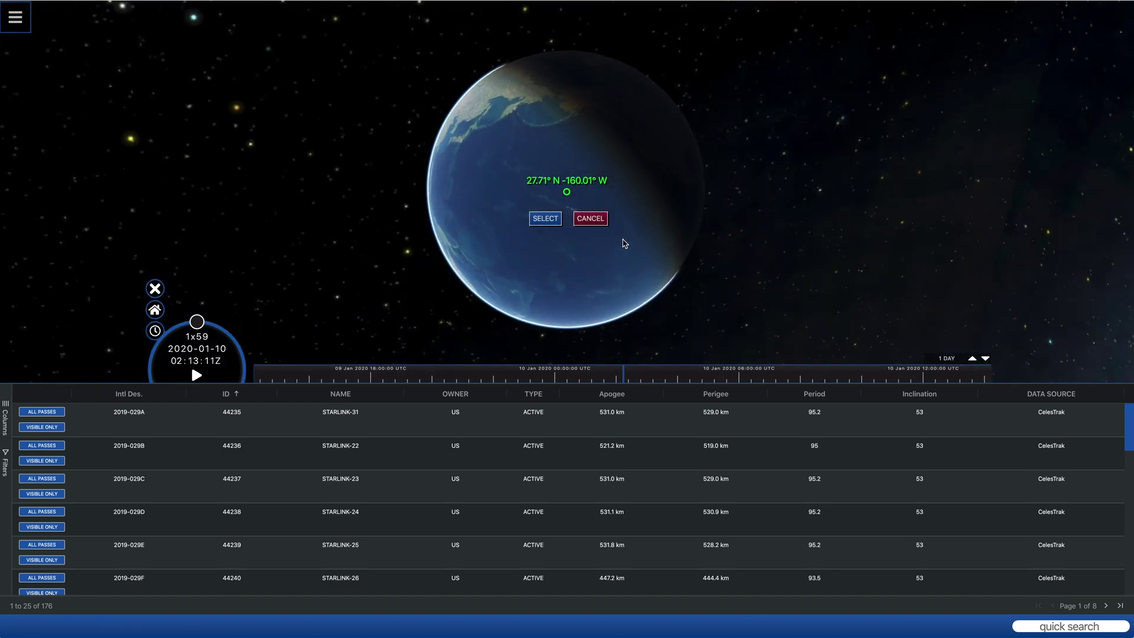
scroll(619, 215, up, 10)
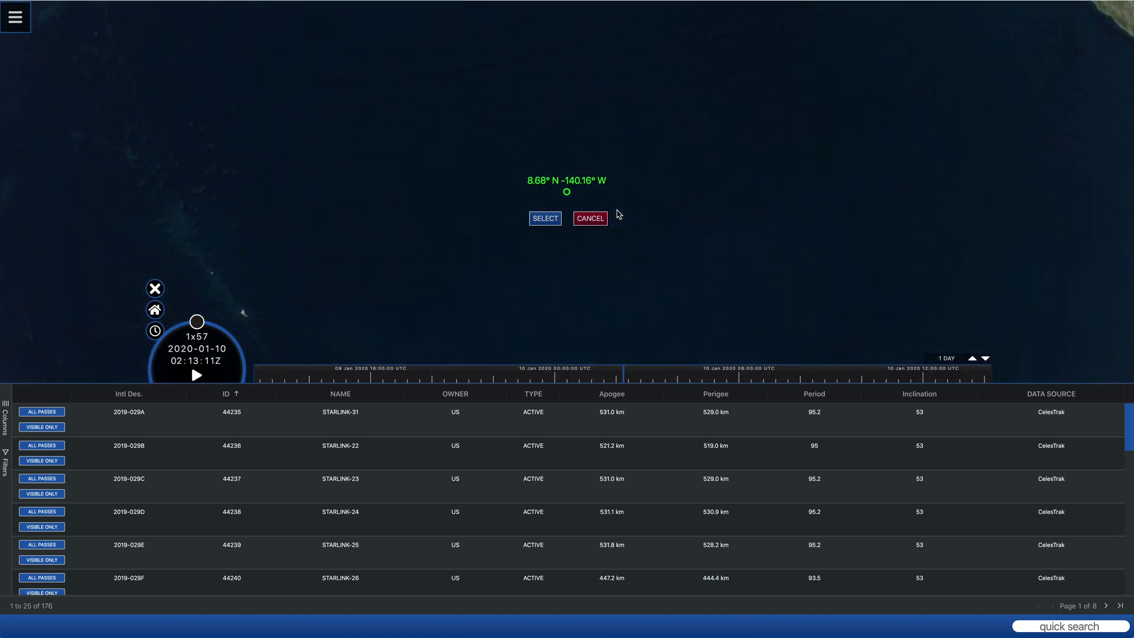
drag(425, 142, 753, 378)
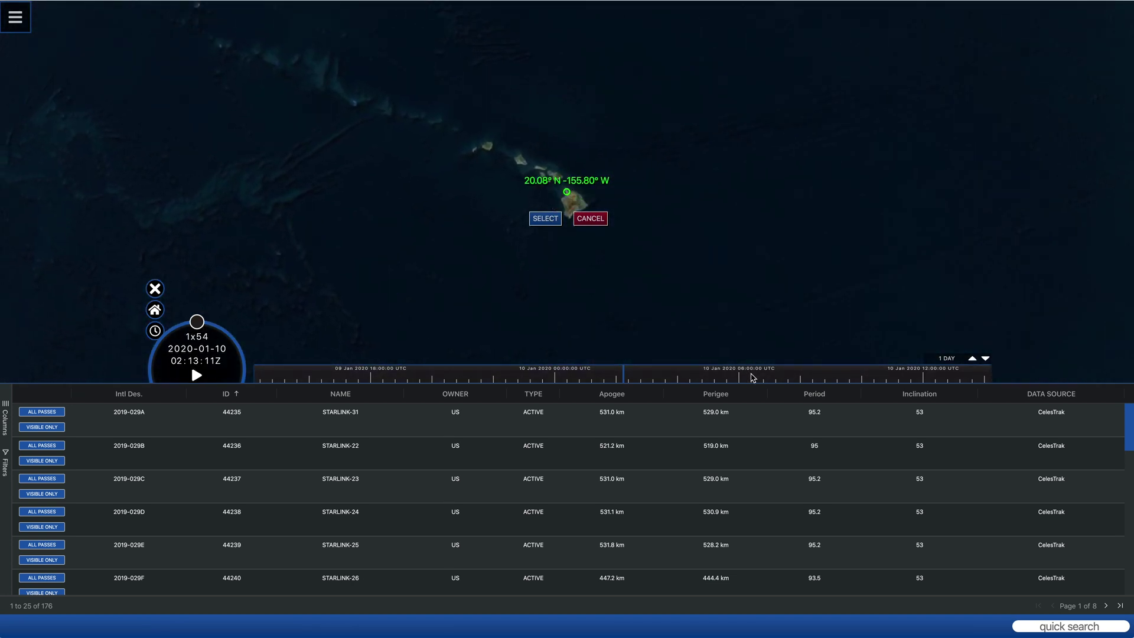
drag(696, 272, 736, 295)
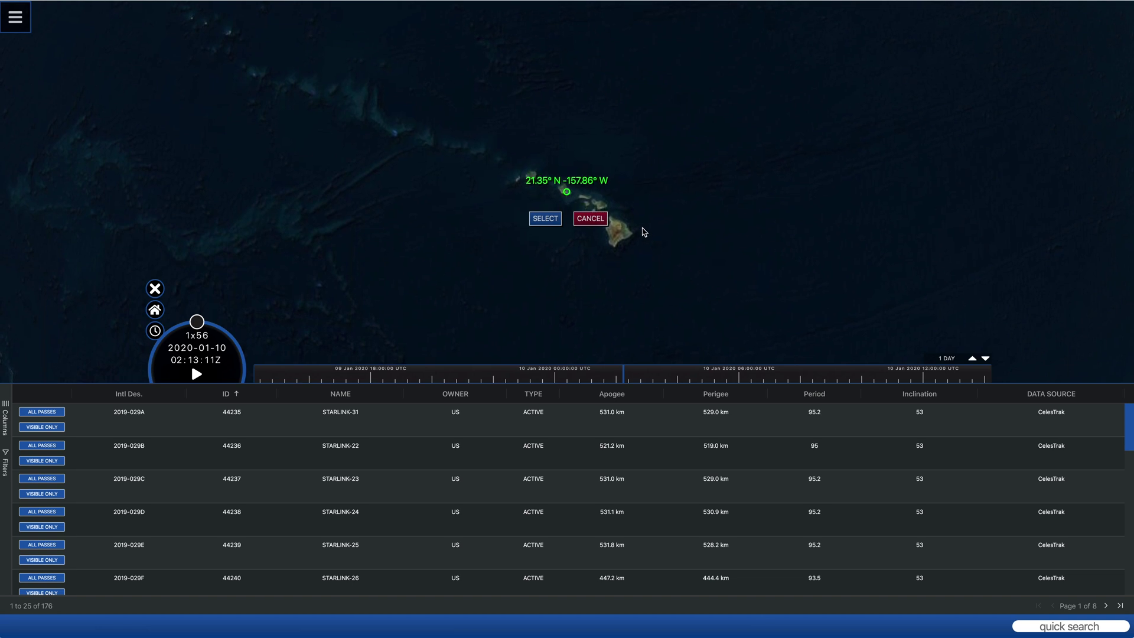
scroll(638, 228, up, 5)
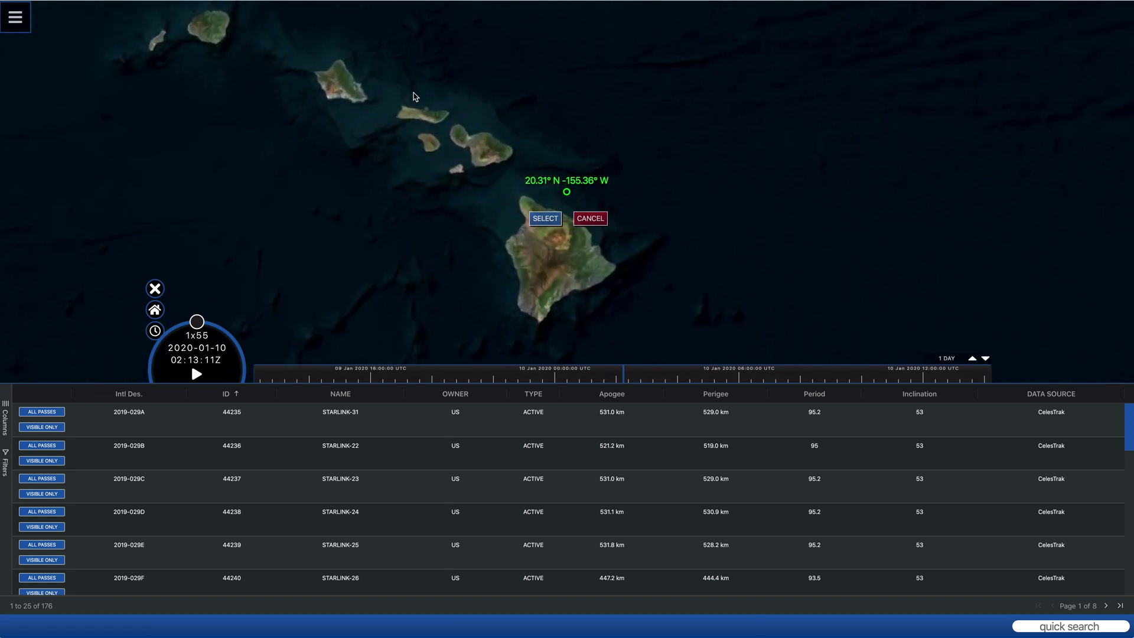
drag(413, 96, 630, 191)
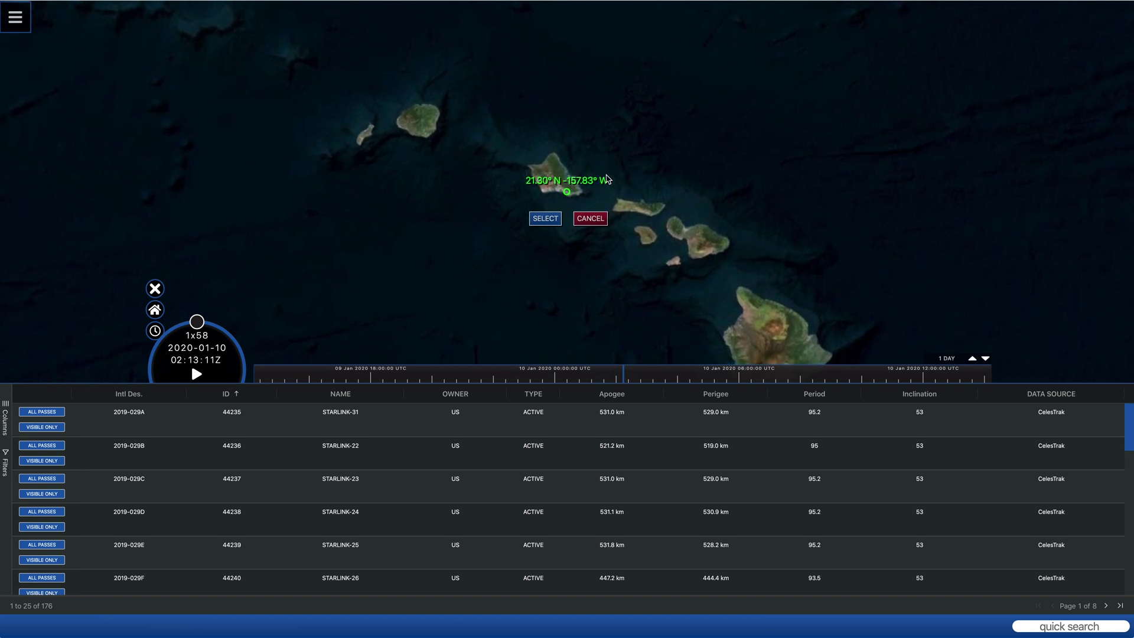
scroll(615, 184, up, 5)
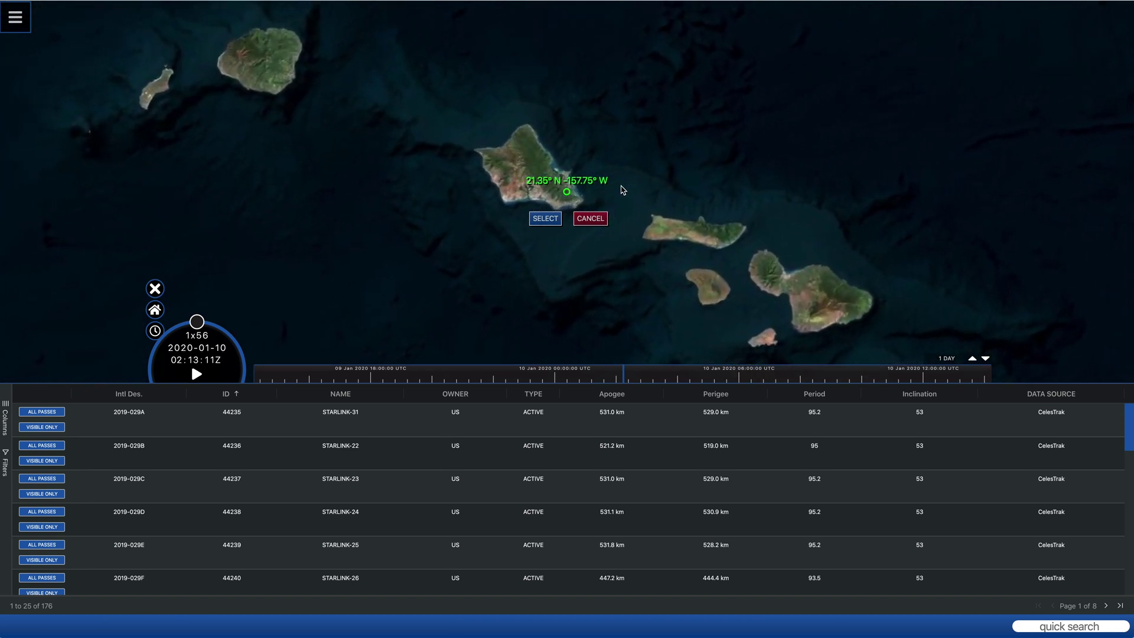
drag(624, 190, 636, 180)
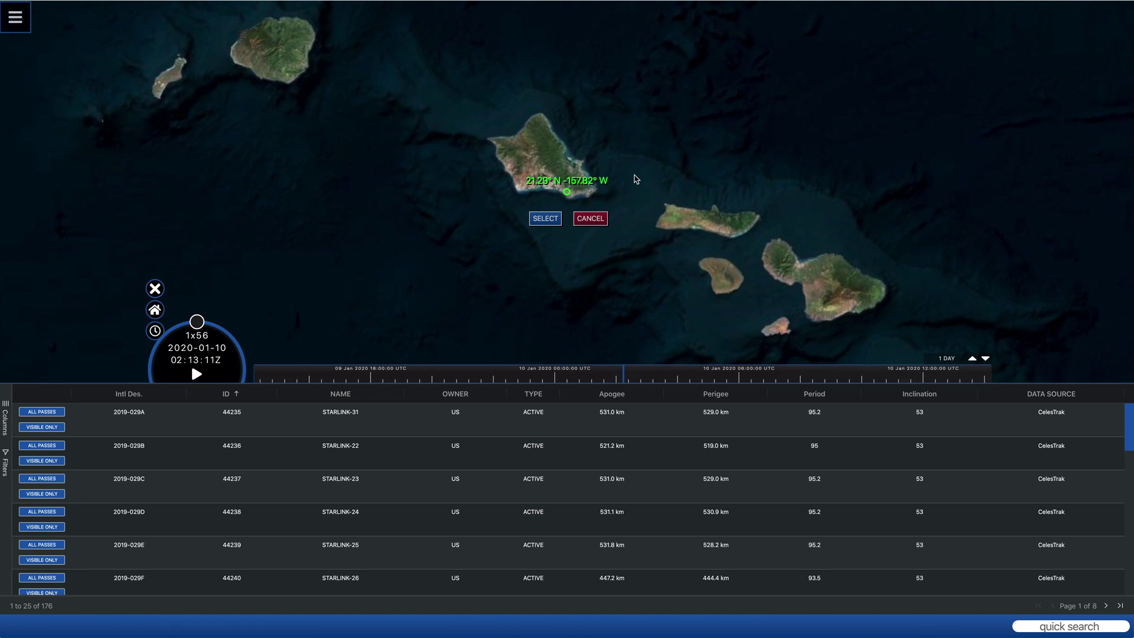
click(539, 219)
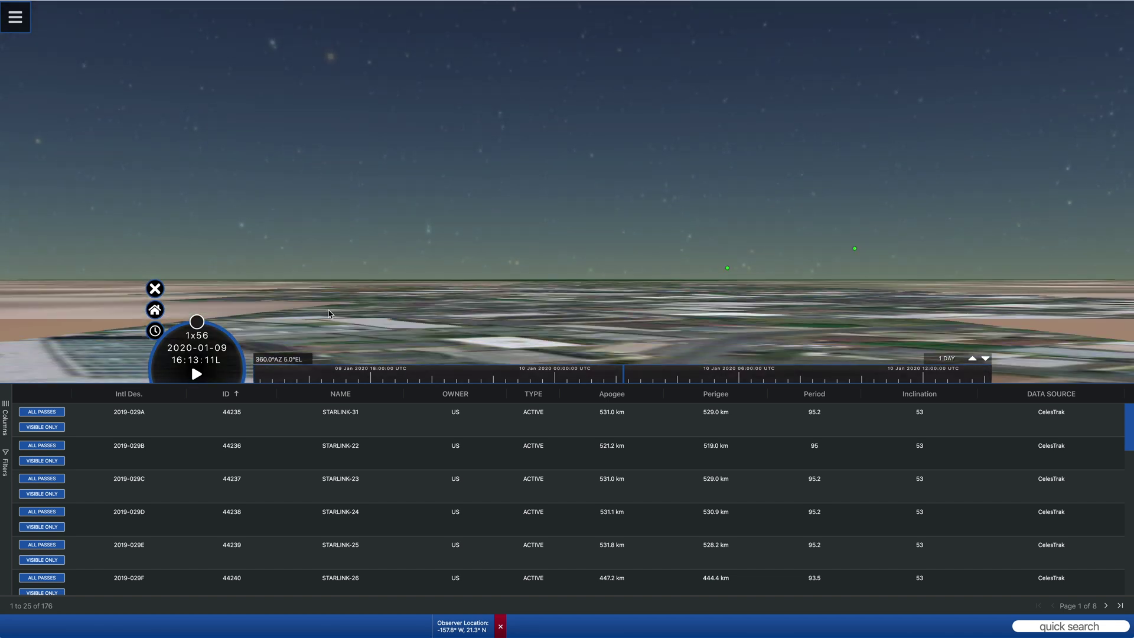
- Switch to the overhead view of the Oahu observer point, then fly back out to the wide map
click(154, 310)
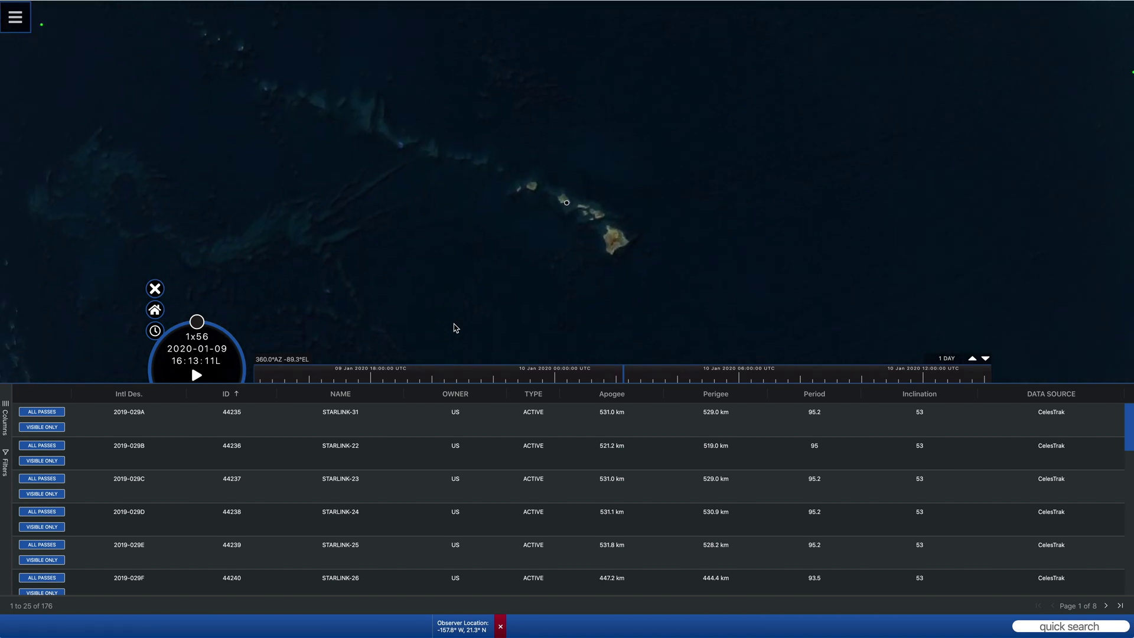
scroll(584, 205, up, 10)
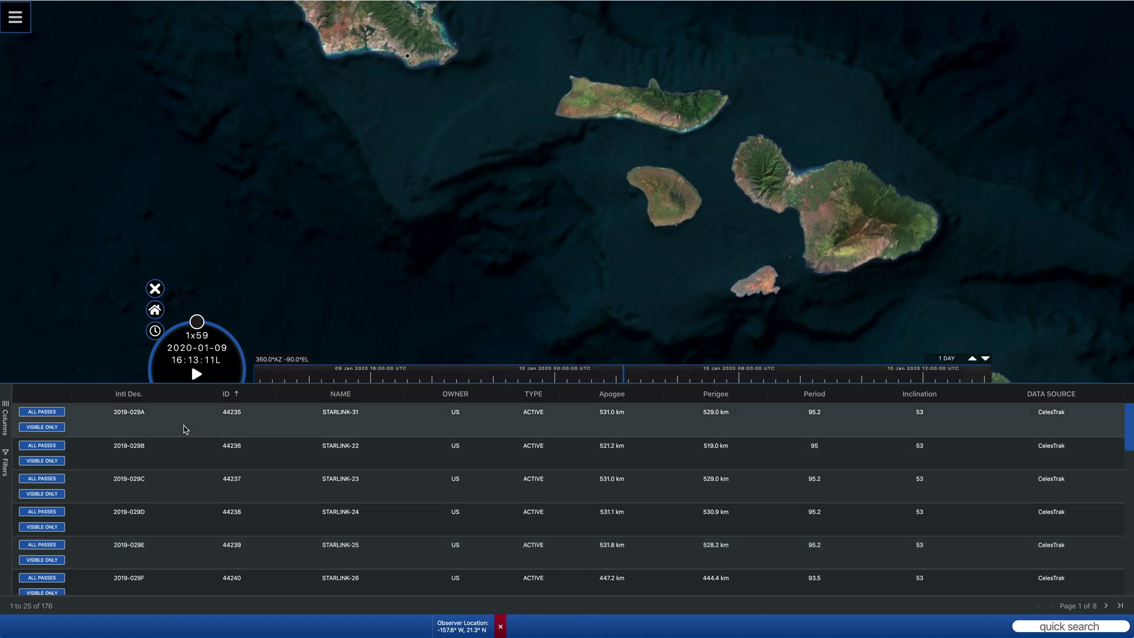
click(154, 312)
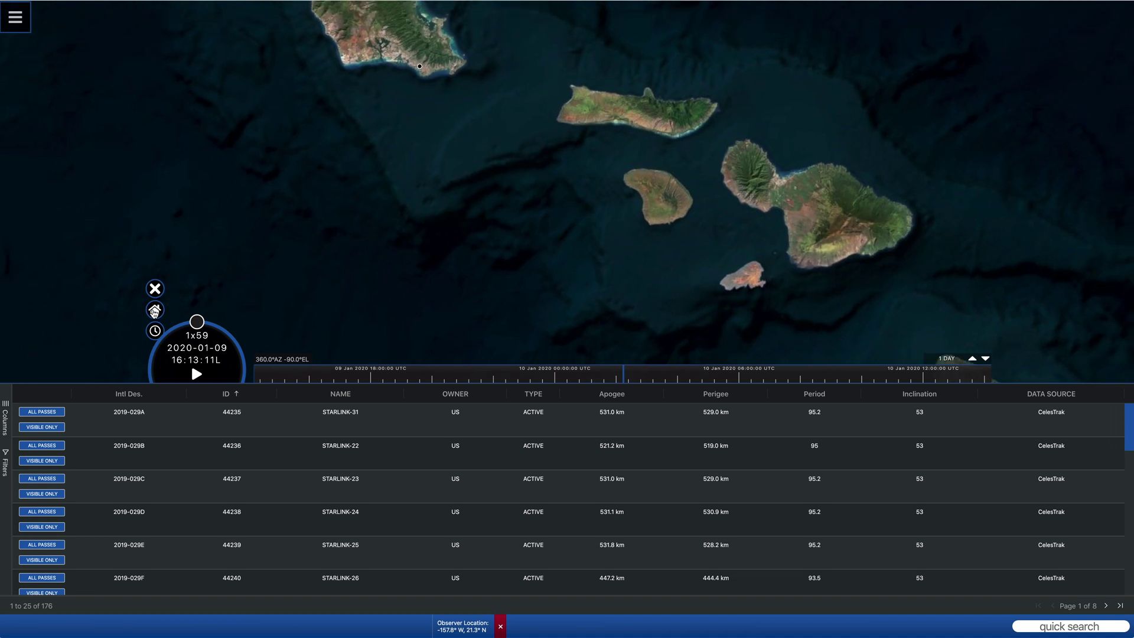
- Search the address '1600 penn' and set Pennsylvania Avenue Northwest, Washington (-77.0° W, 38.9° N) as observer
click(501, 628)
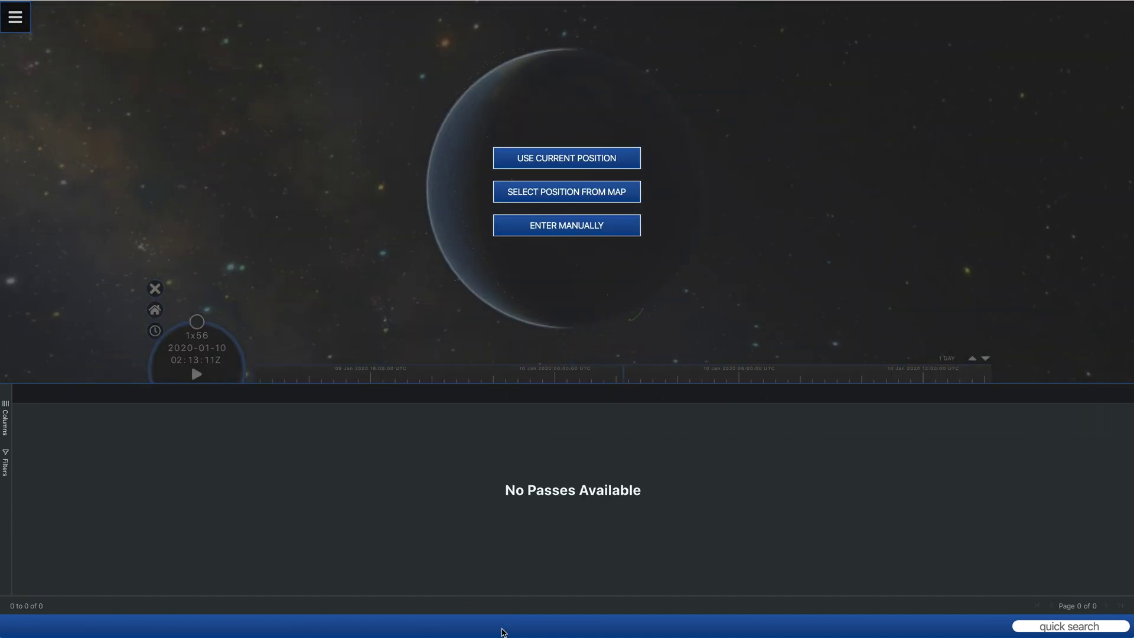
click(572, 229)
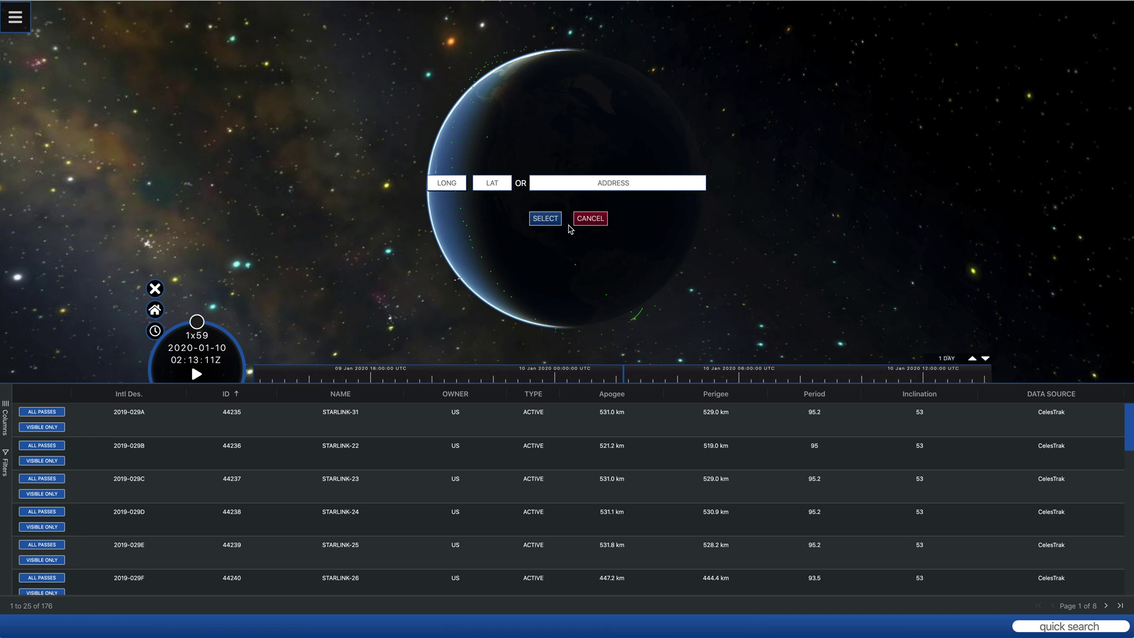
click(578, 183)
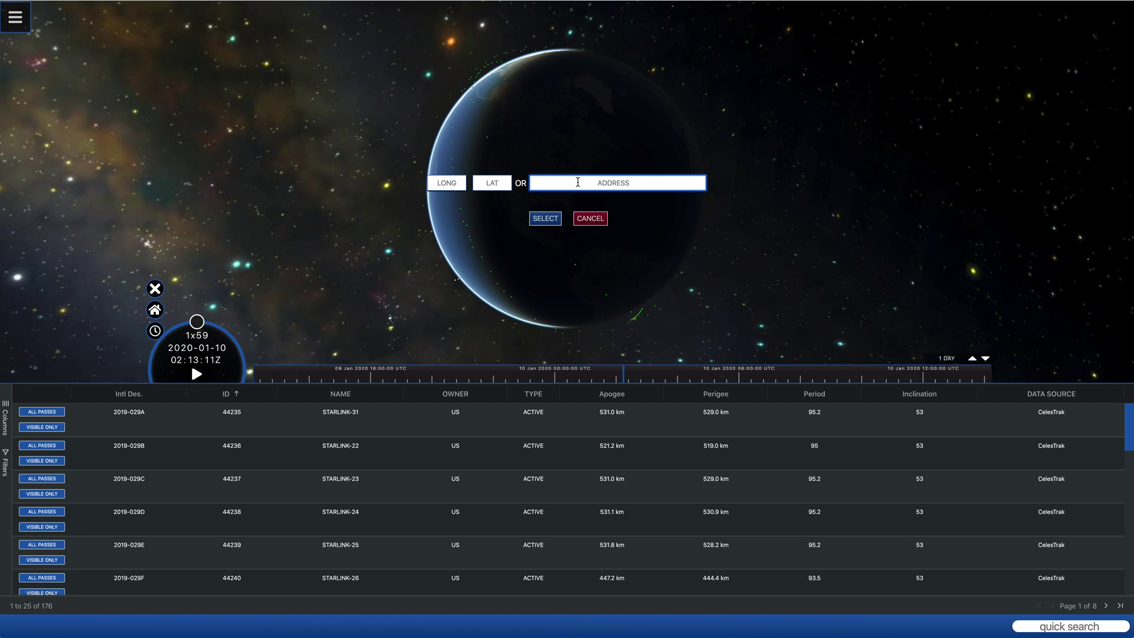
text(1600 penn)
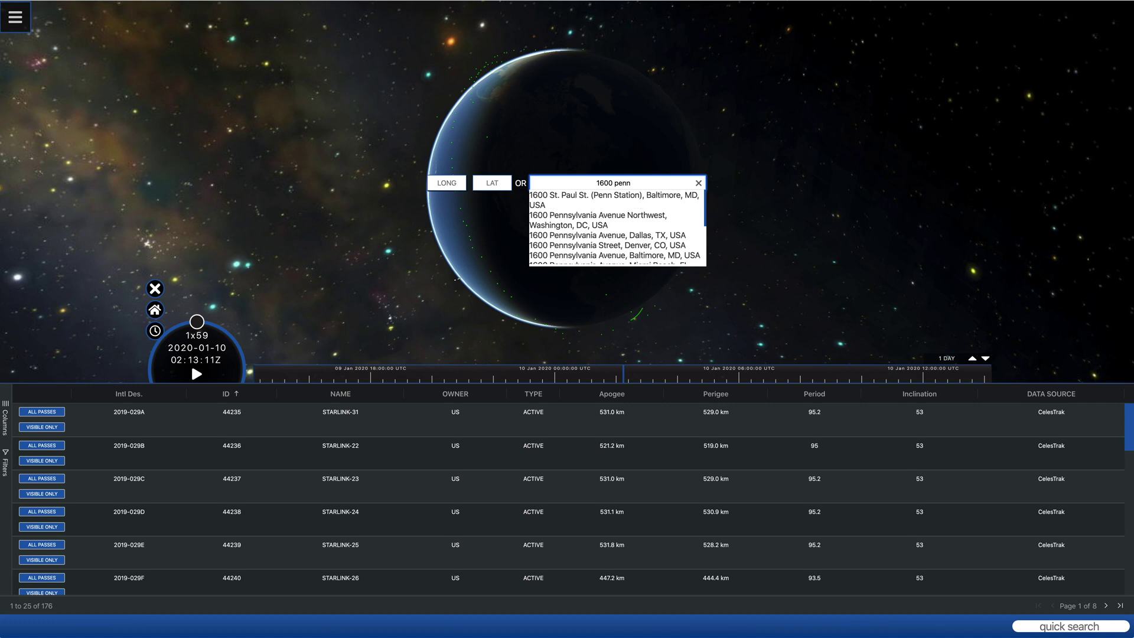
click(581, 222)
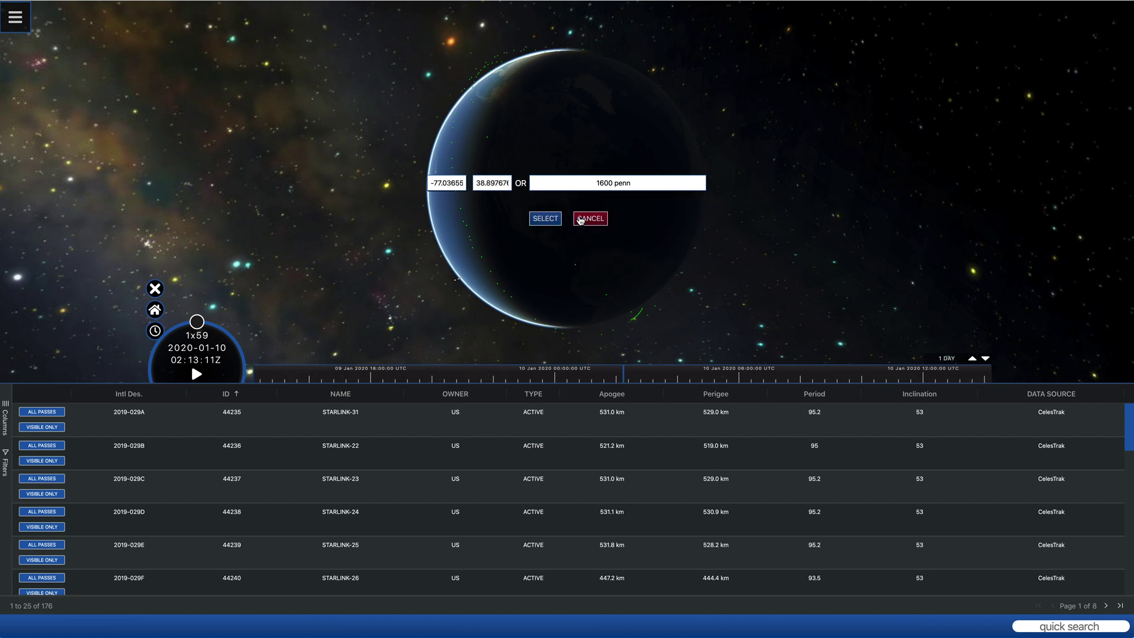
click(545, 219)
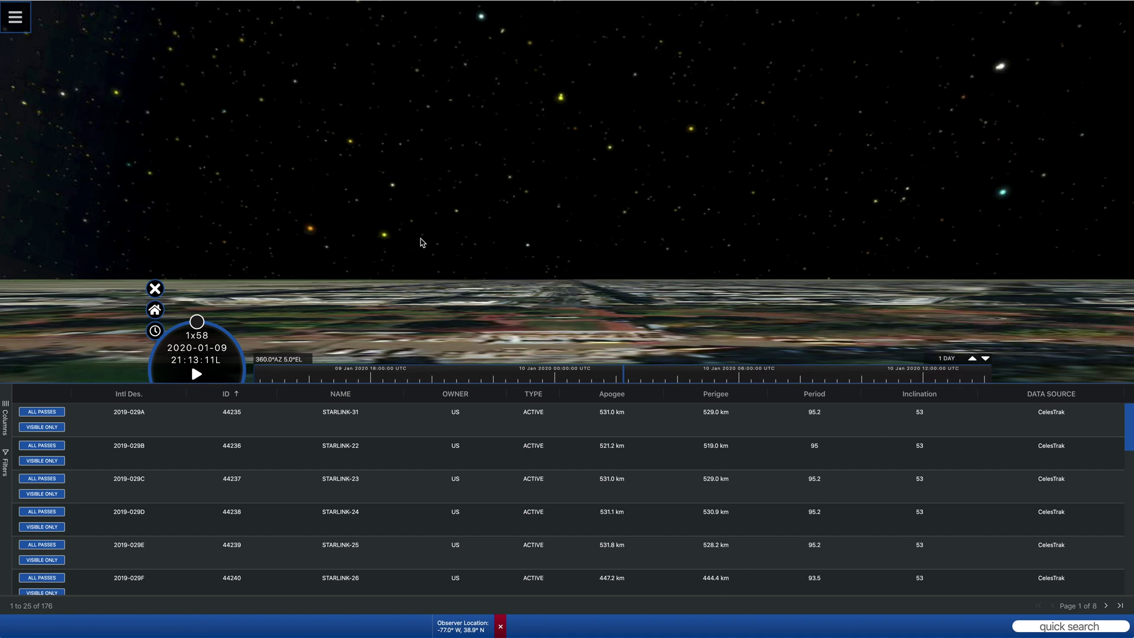
- Look around the sky above the Washington observer, then return to the overhead map
drag(423, 242, 653, 219)
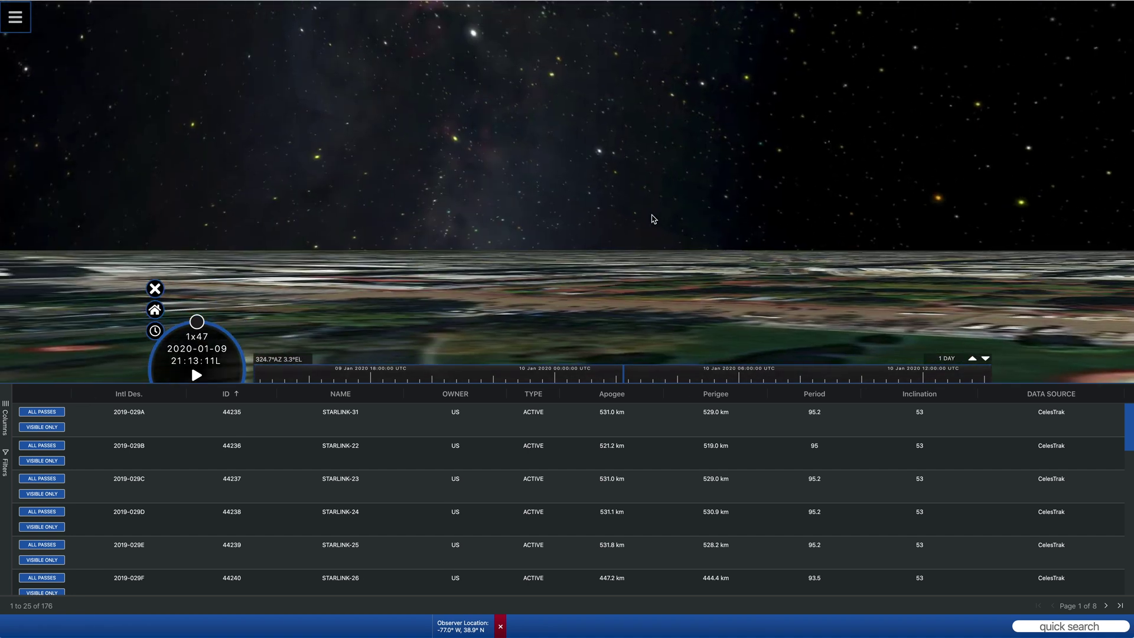
click(154, 311)
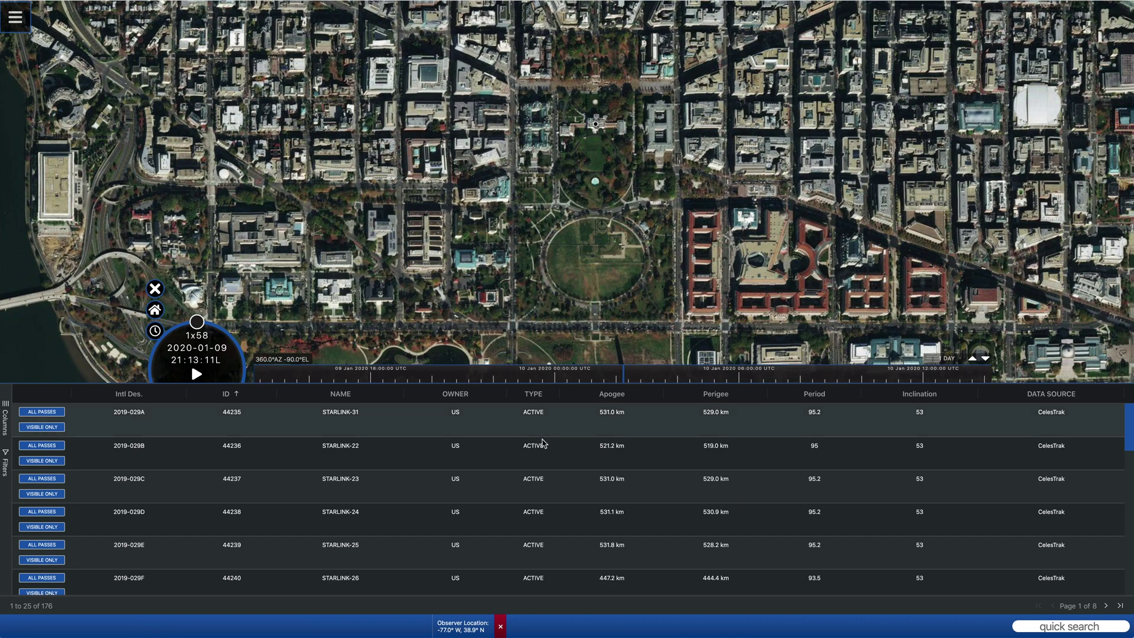
- Search the address 'paris' and set Paris, France (2.3° W, 48.9° N) as the observer location
click(501, 626)
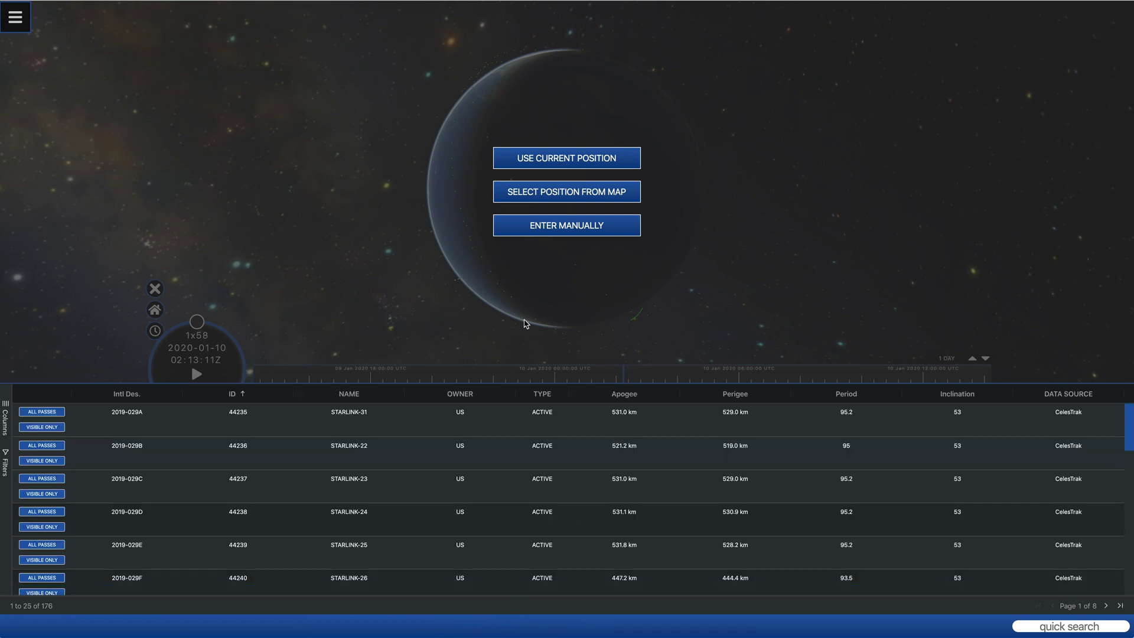
click(560, 224)
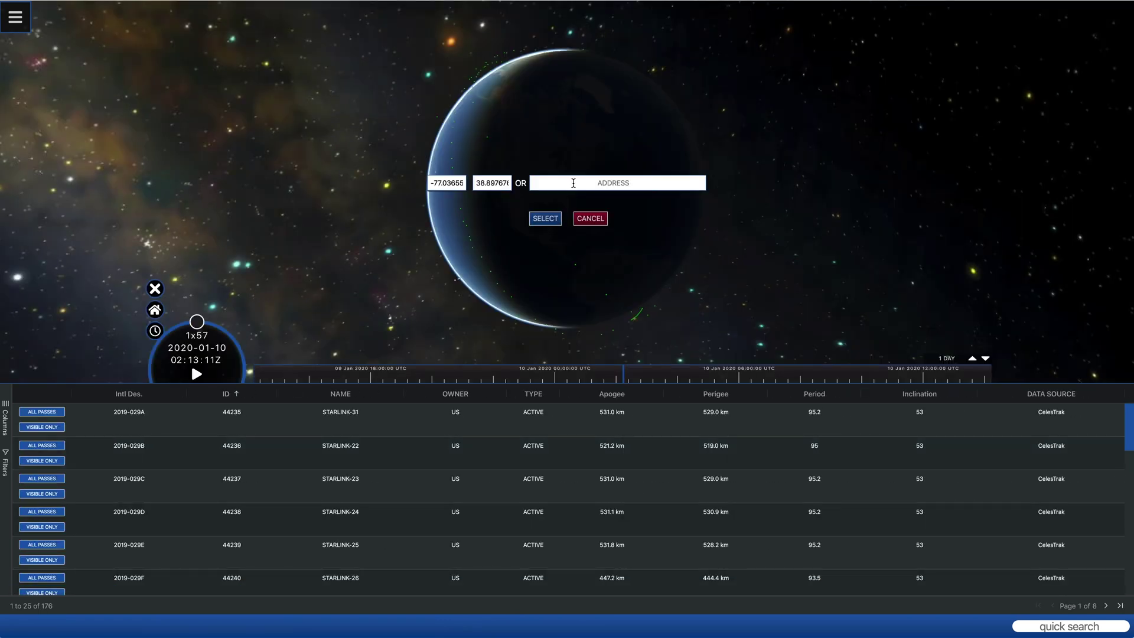
click(578, 182)
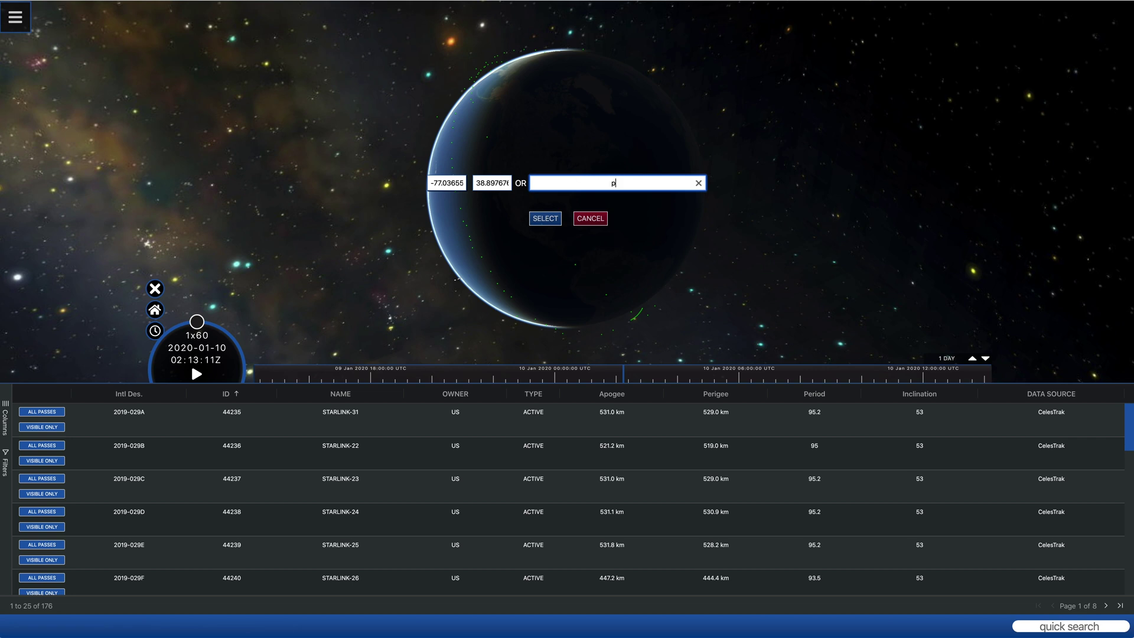
text(paris,)
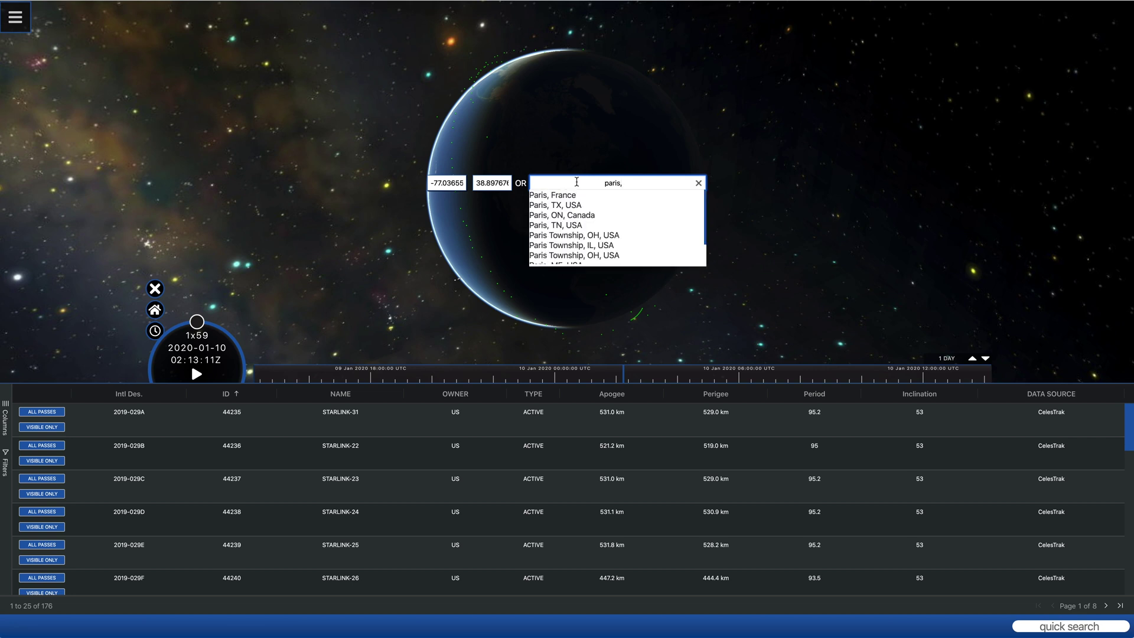
click(559, 195)
click(554, 219)
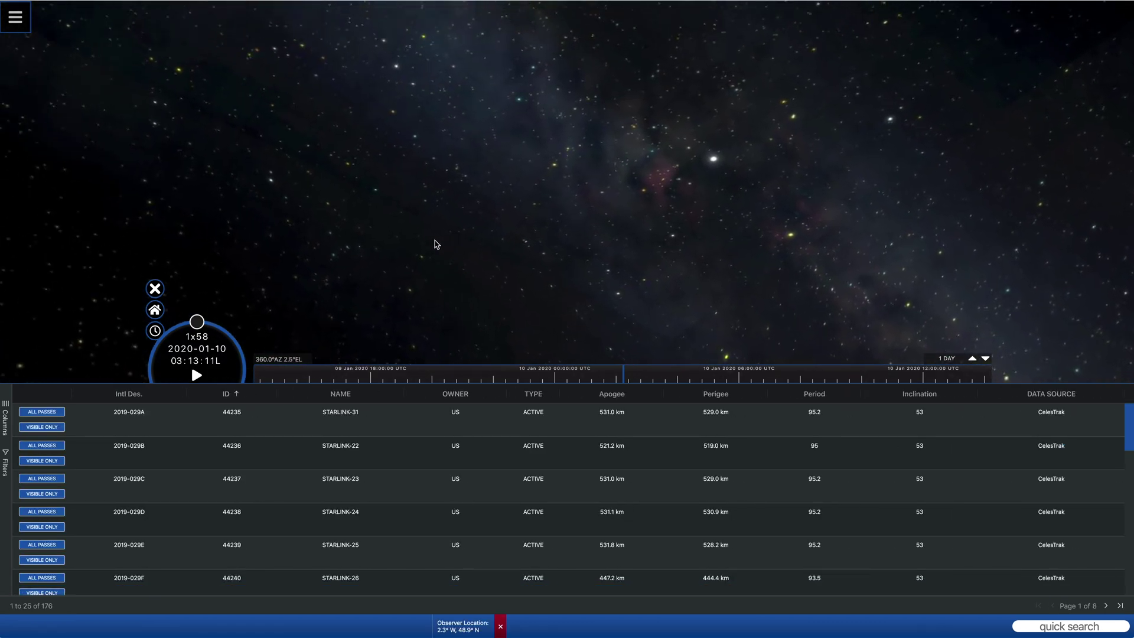
- Leave the ground-level sky view for the overhead map and zoom in on central Paris
click(154, 310)
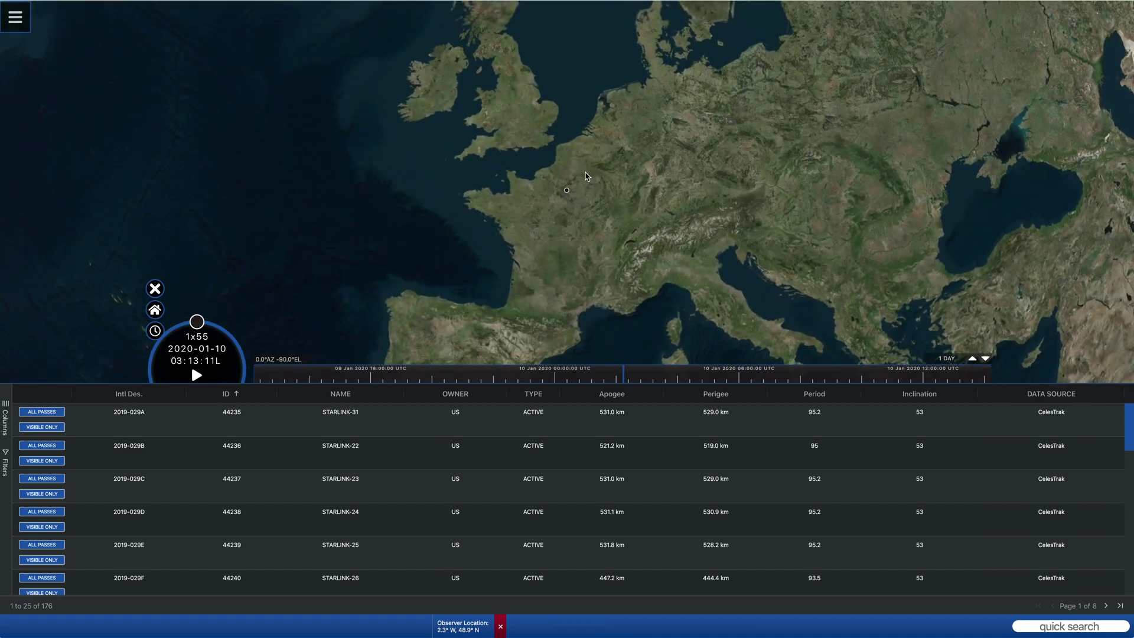
scroll(584, 175, down, 5)
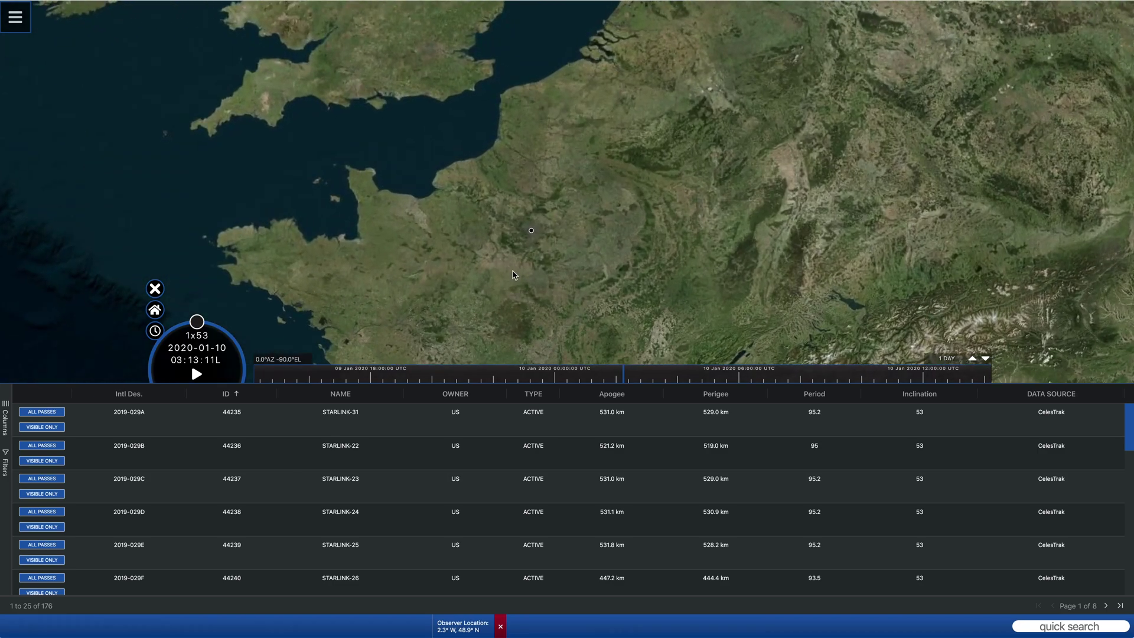
scroll(527, 241, down, 5)
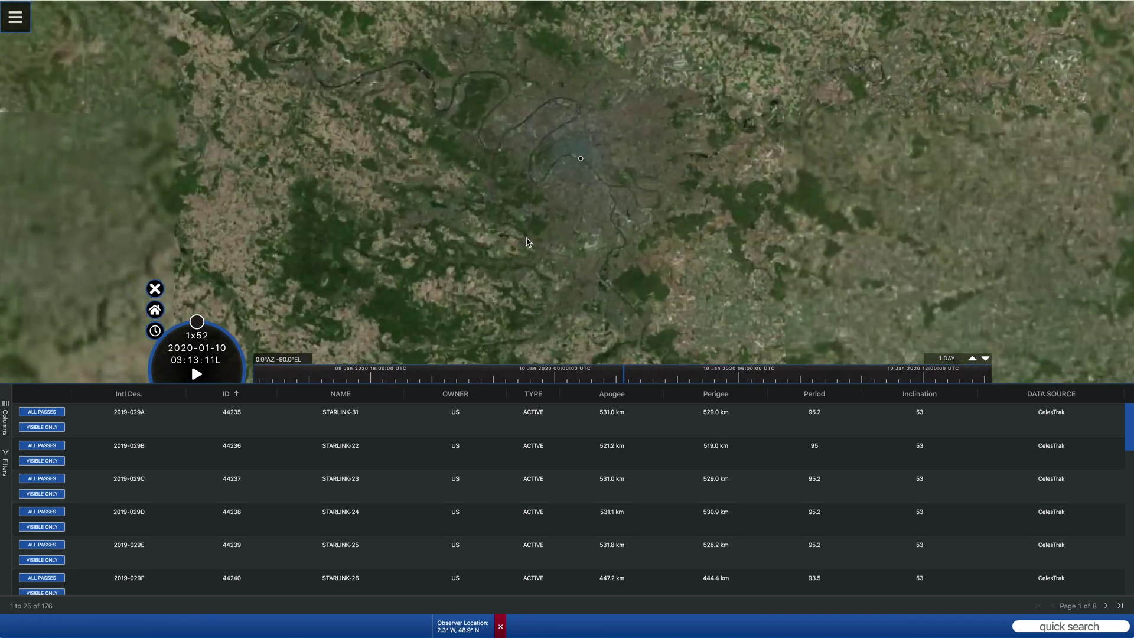
scroll(625, 138, down, 1)
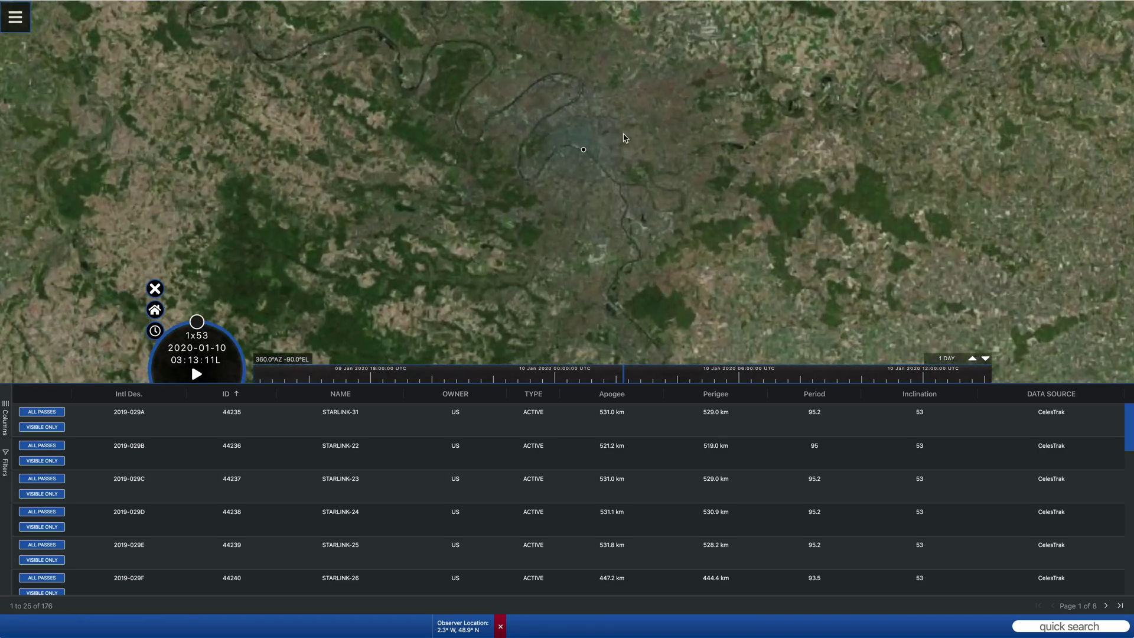